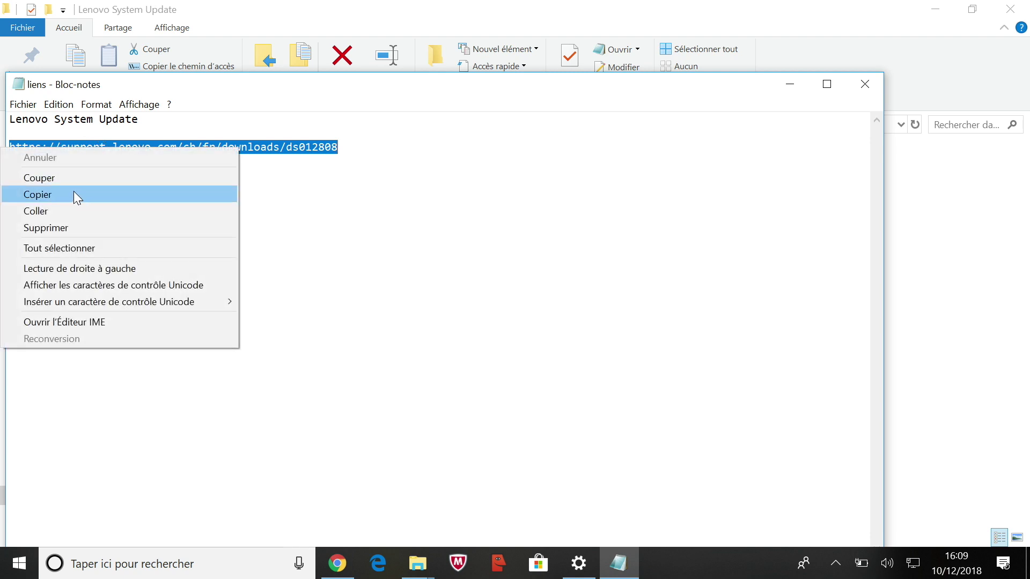
pyautogui.click(75, 196)
pyautogui.click(342, 569)
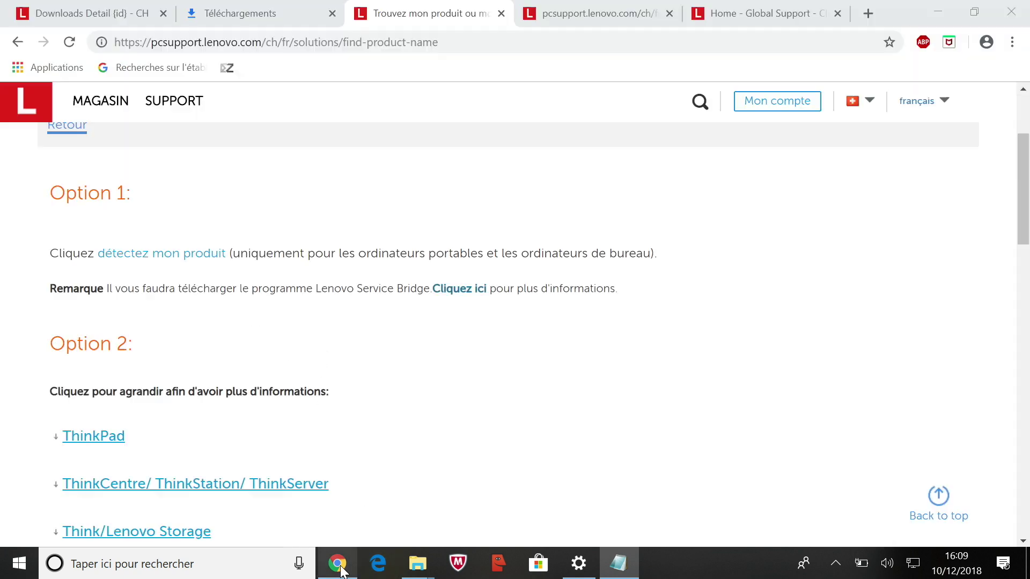
pyautogui.click(108, 13)
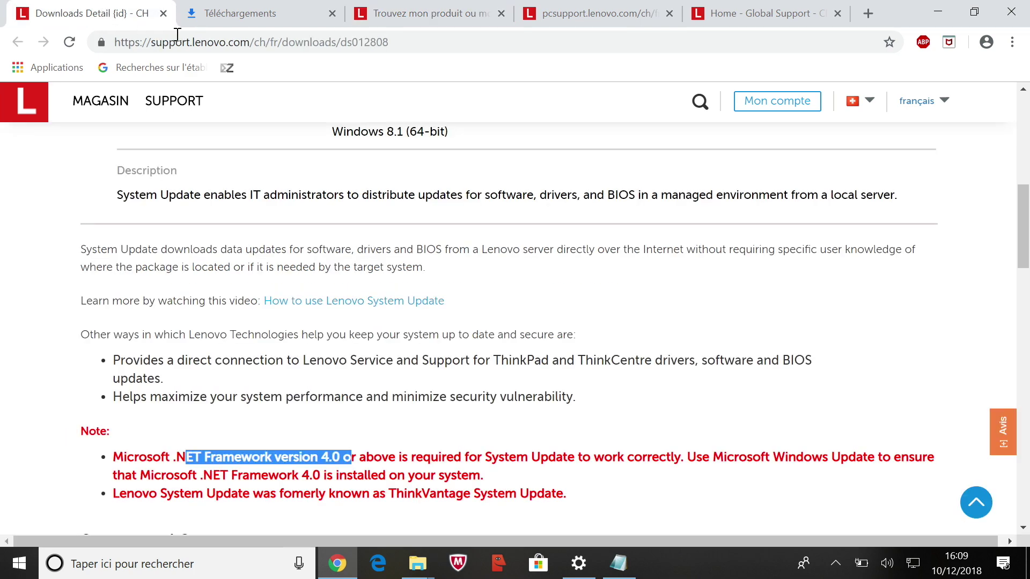
pyautogui.rightClick(213, 41)
pyautogui.click(252, 168)
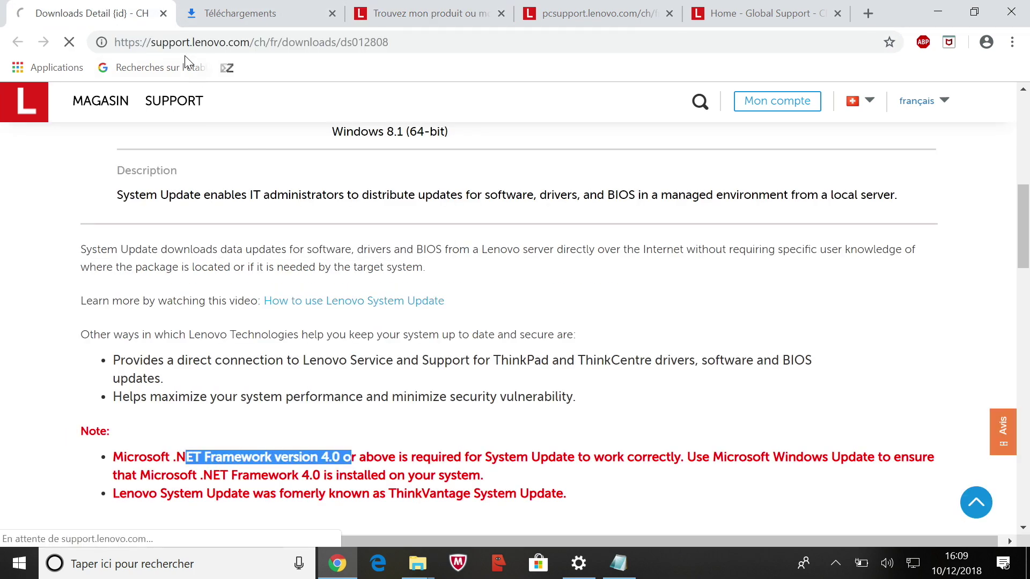
# Step: Download the Lenovo System Update EXE, version 5.07.0074, from the list of individual downloads
pyautogui.scroll(-4, 397, 265)
pyautogui.scroll(12, 397, 257)
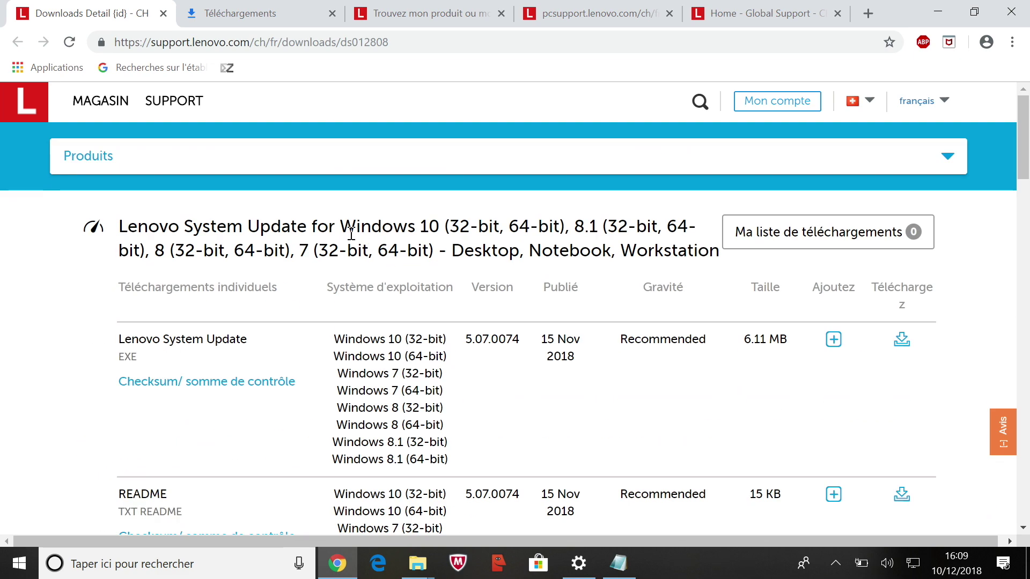
pyautogui.scroll(-2, 351, 234)
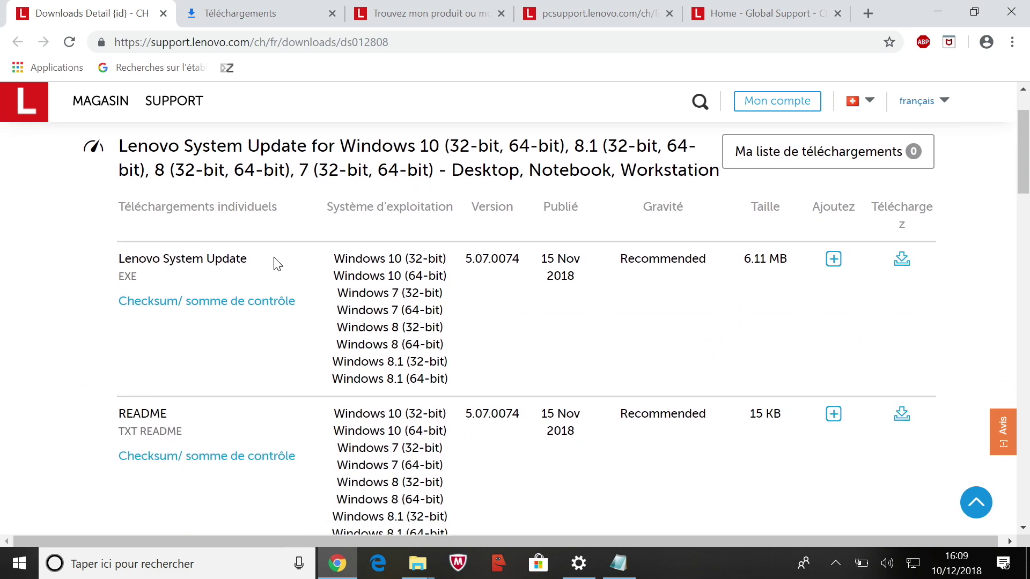
pyautogui.click(907, 264)
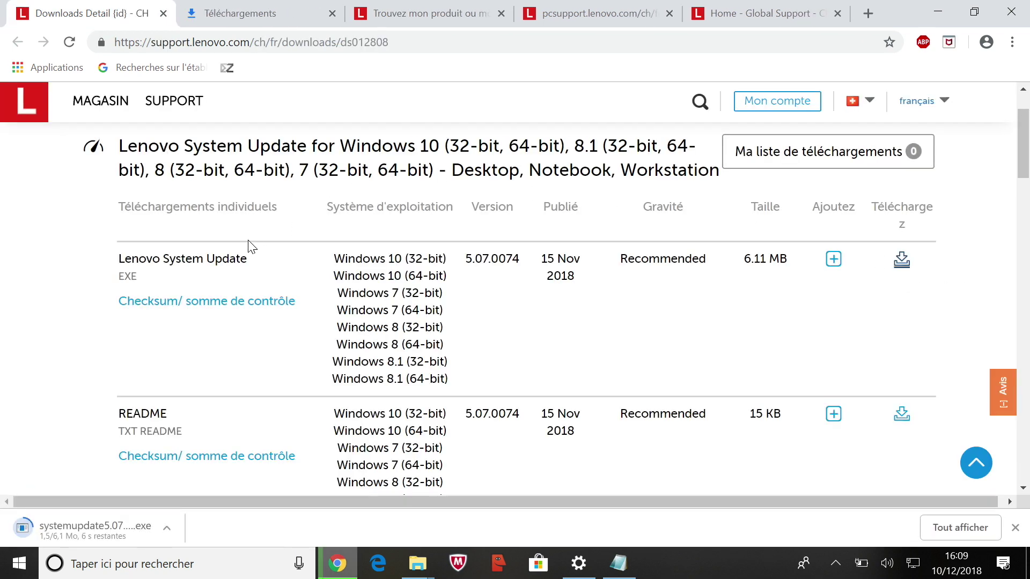
# Step: Examine the download page's package name and its note on the required Microsoft .NET Framework version, highlighting both
pyautogui.moveTo(119, 258); pyautogui.dragTo(250, 266)
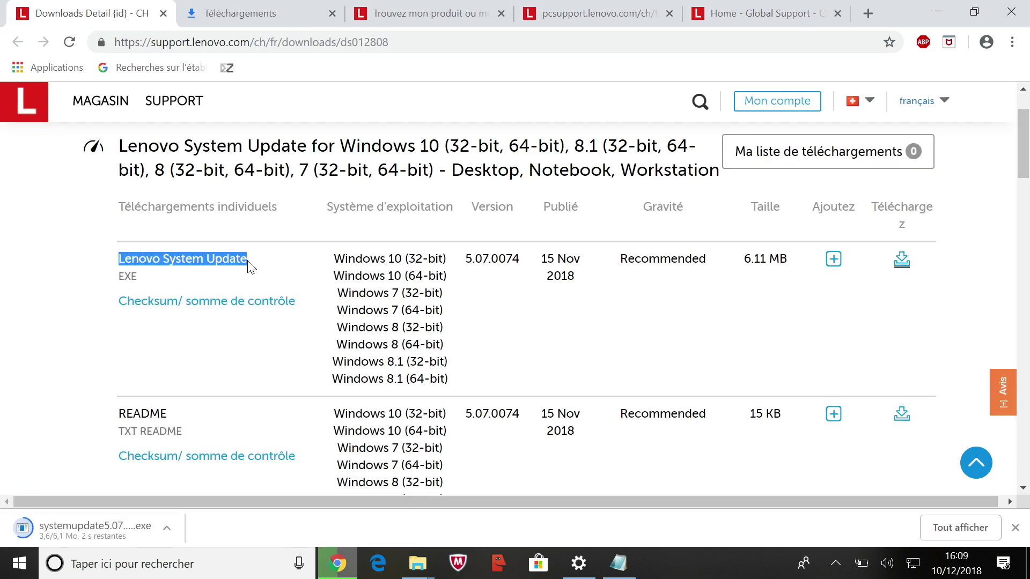
pyautogui.scroll(-1, 319, 249)
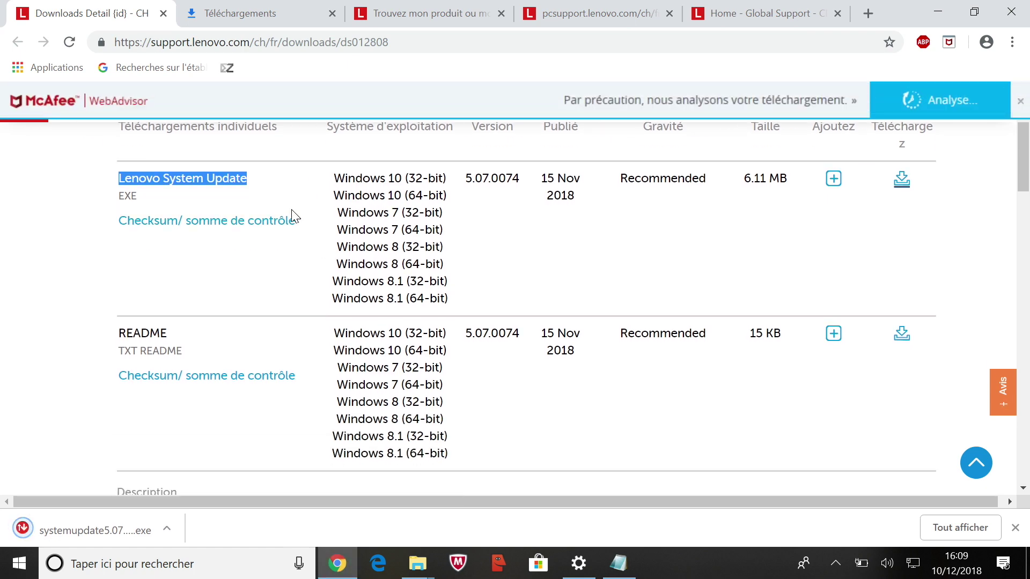
pyautogui.scroll(-9, 321, 199)
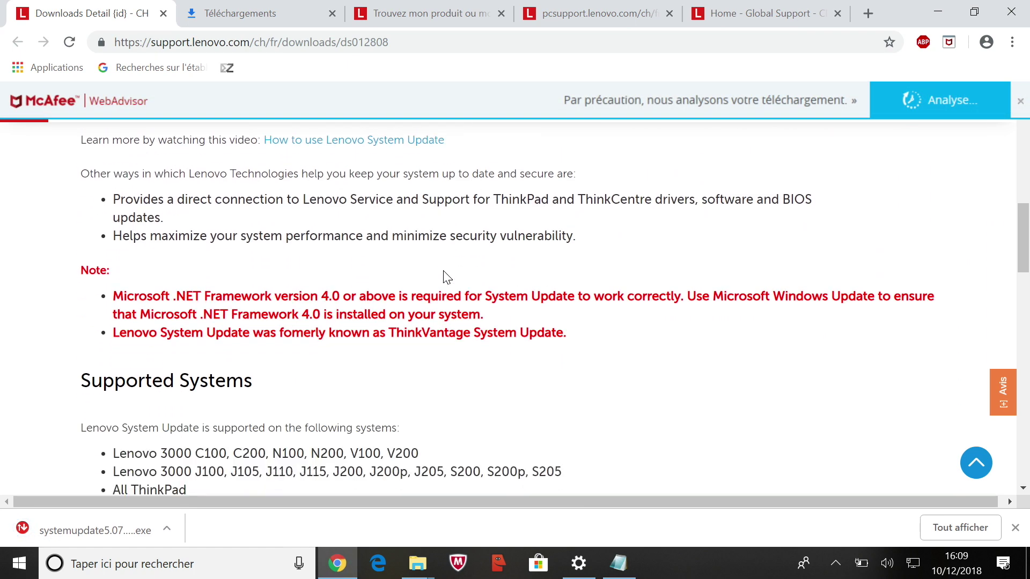
pyautogui.scroll(-1, 443, 269)
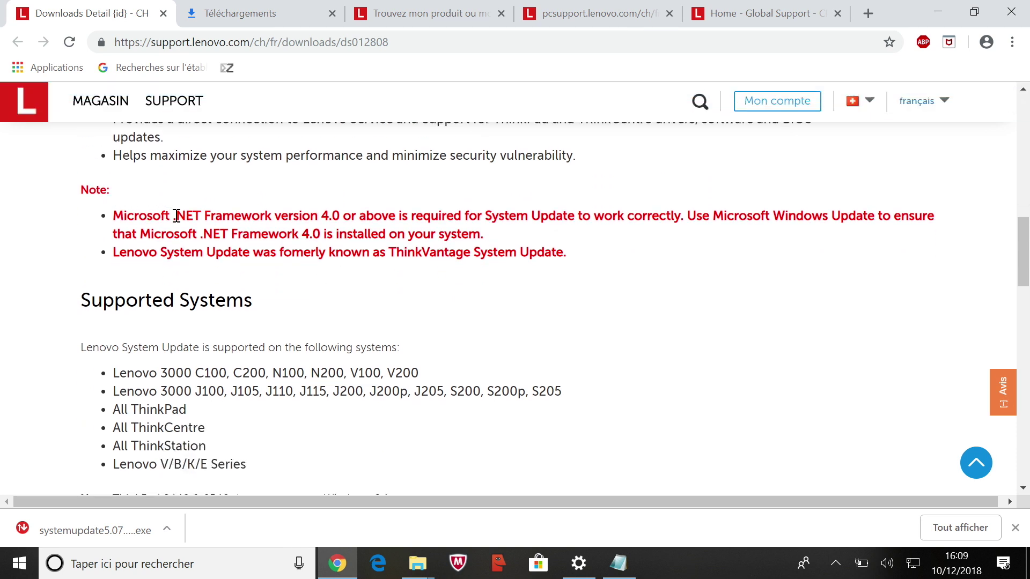
pyautogui.moveTo(175, 215); pyautogui.dragTo(341, 215)
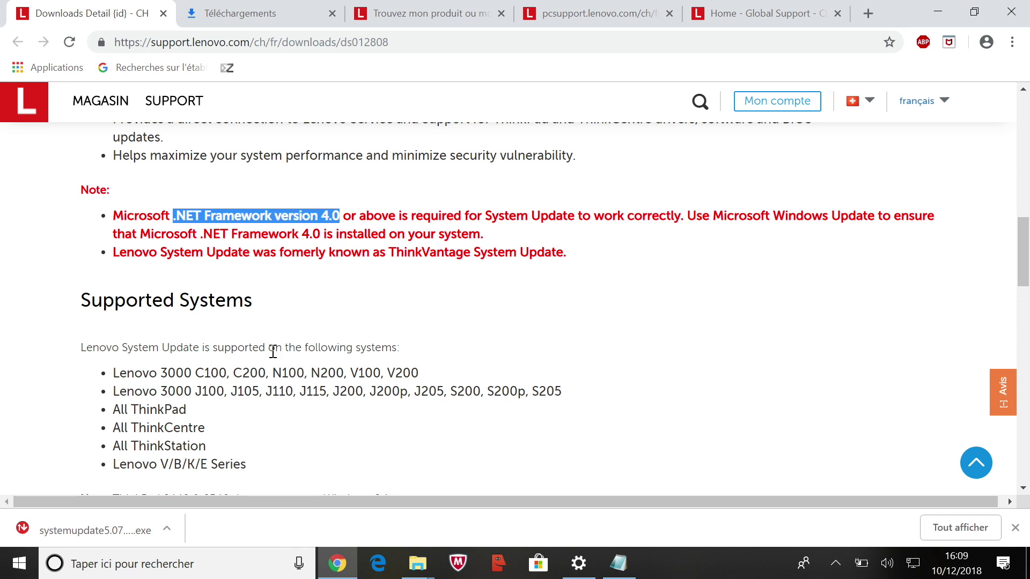
# Step: Run the downloaded systemupdate installer, authorize its changes, accept the licence agreement and complete the installation
pyautogui.click(74, 520)
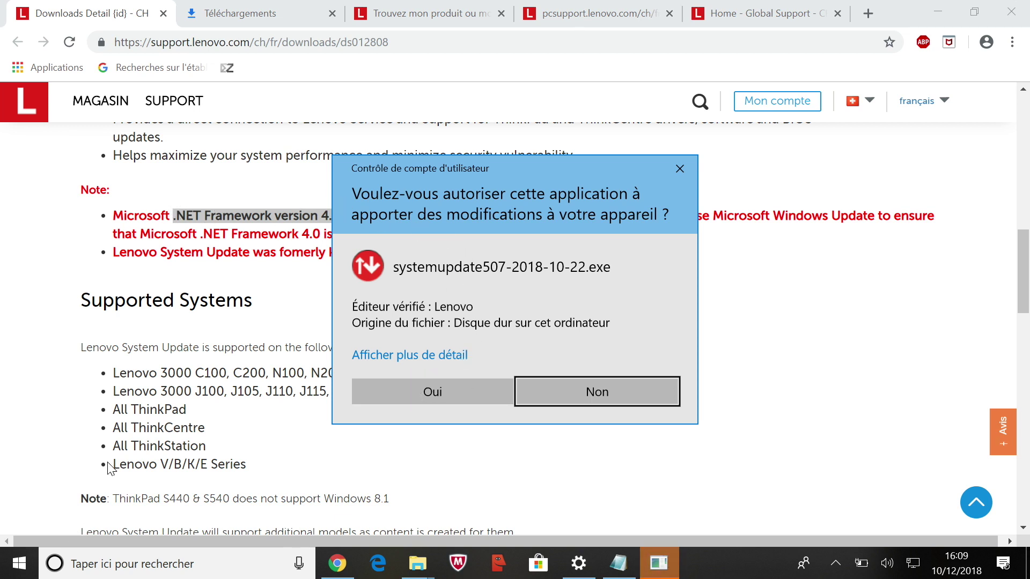
pyautogui.click(432, 391)
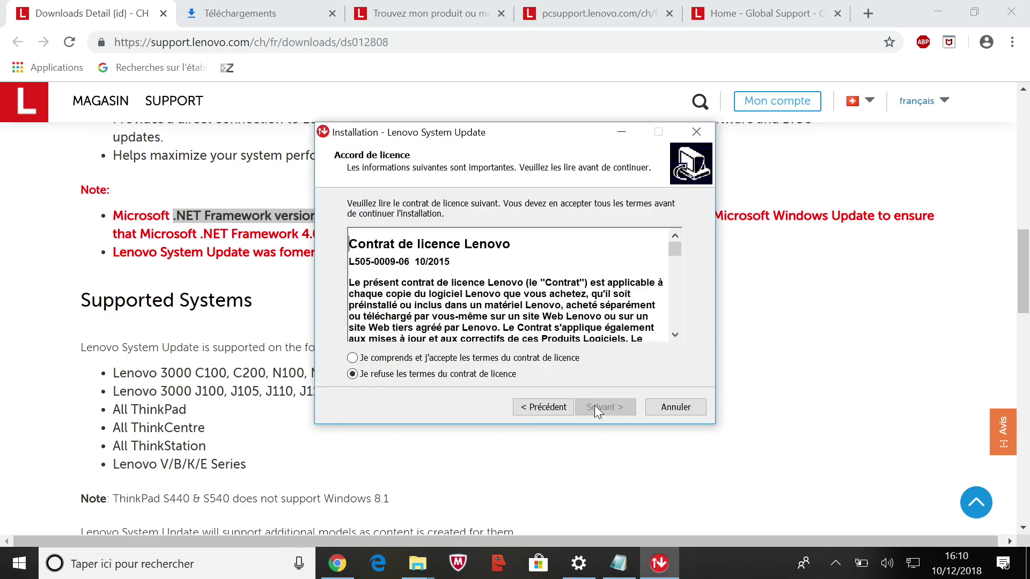
pyautogui.click(354, 358)
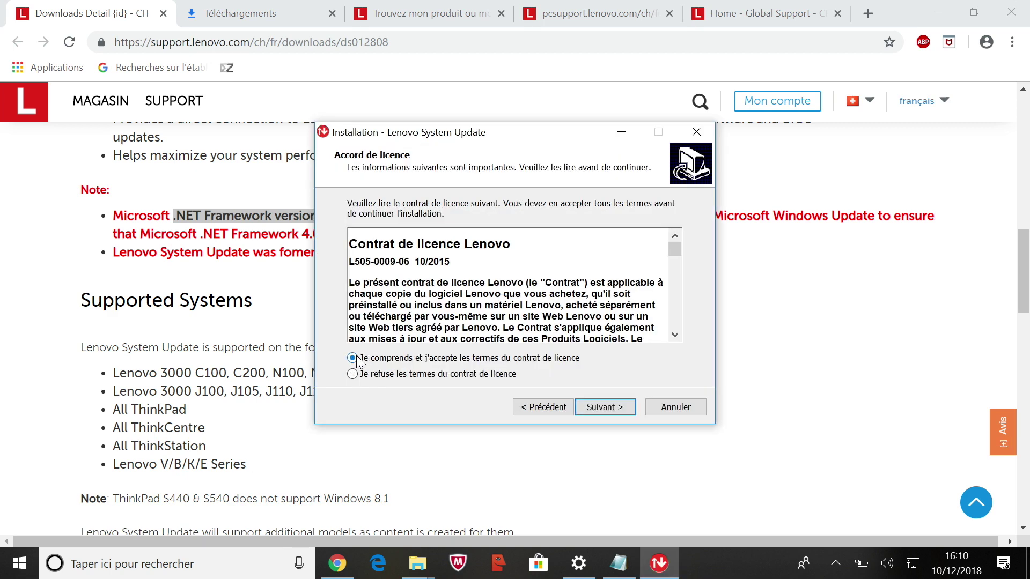
pyautogui.click(605, 407)
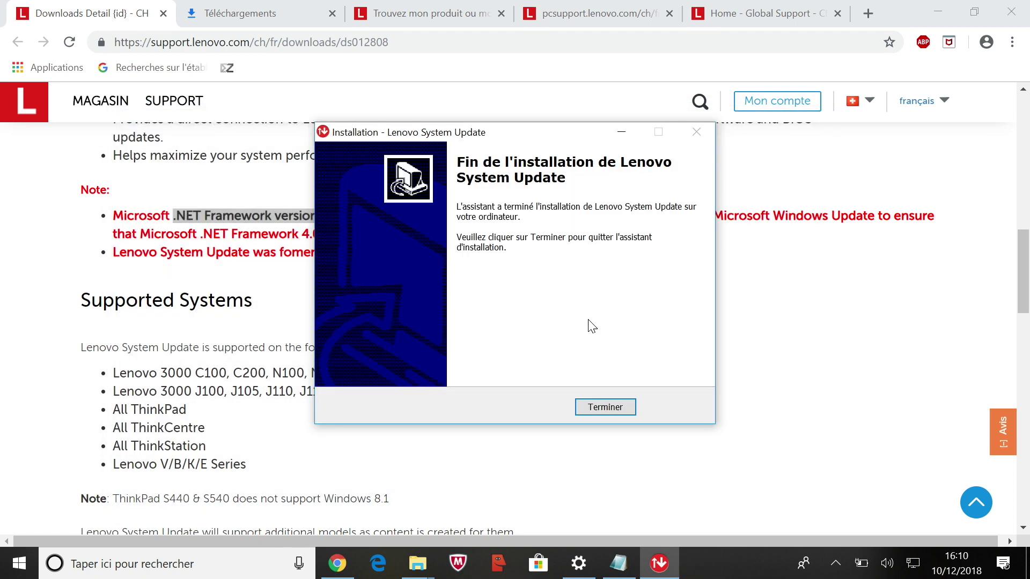
pyautogui.click(605, 407)
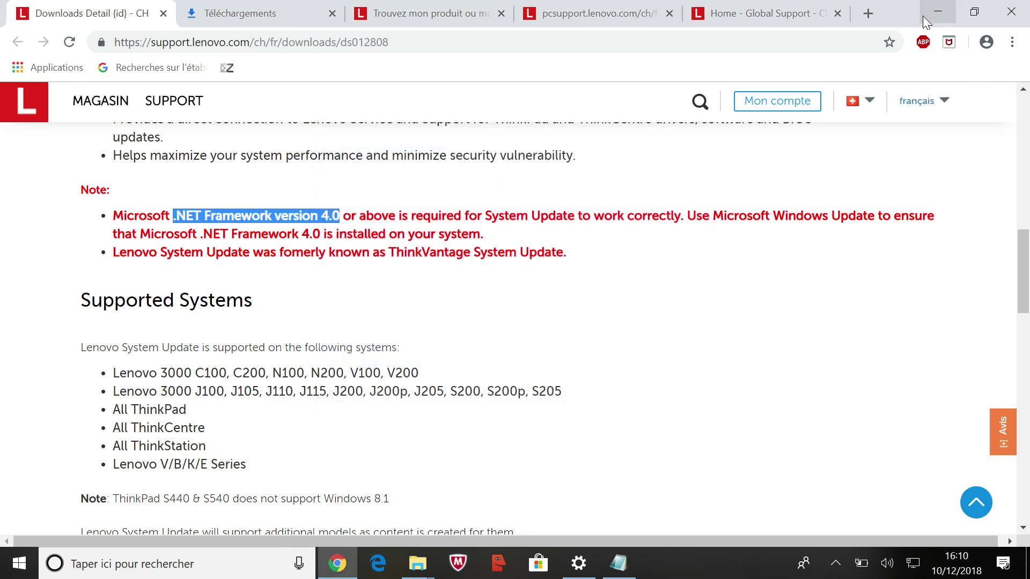
# Step: Minimize the browser, search Windows for "system update" and launch the System Update desktop application
pyautogui.click(934, 13)
pyautogui.press('super')
pyautogui.write('system')
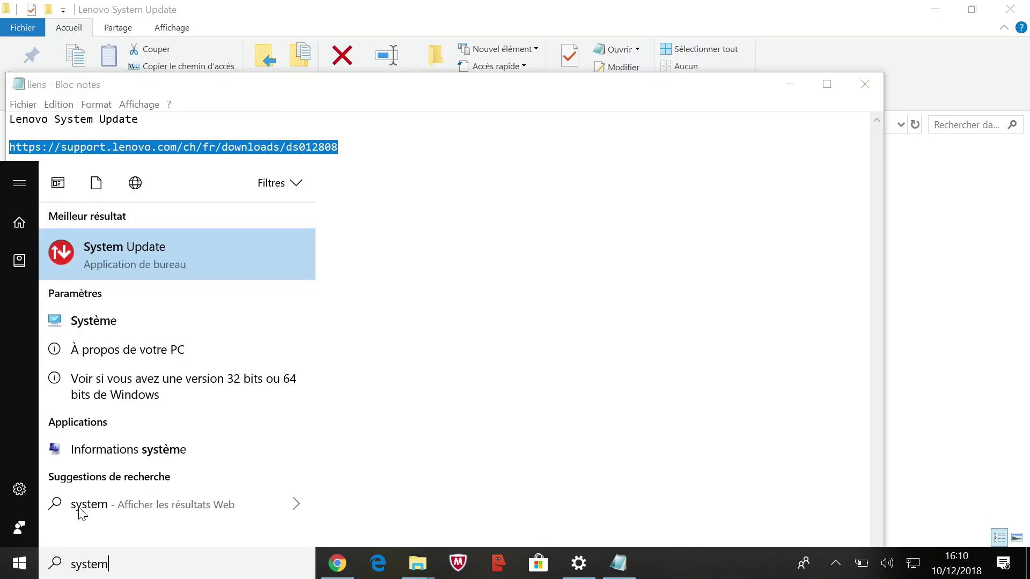
pyautogui.write(' update')
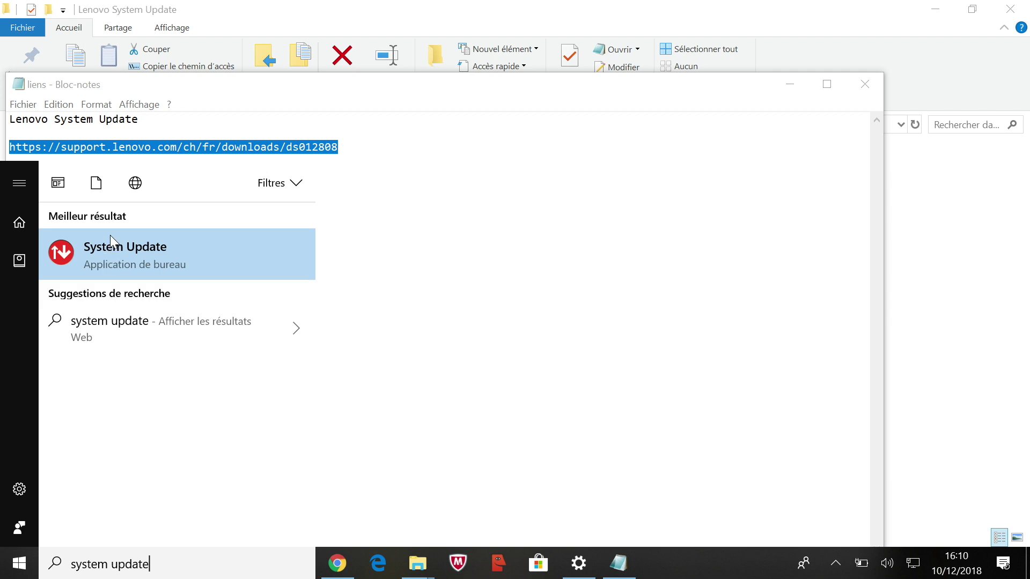
pyautogui.click(105, 249)
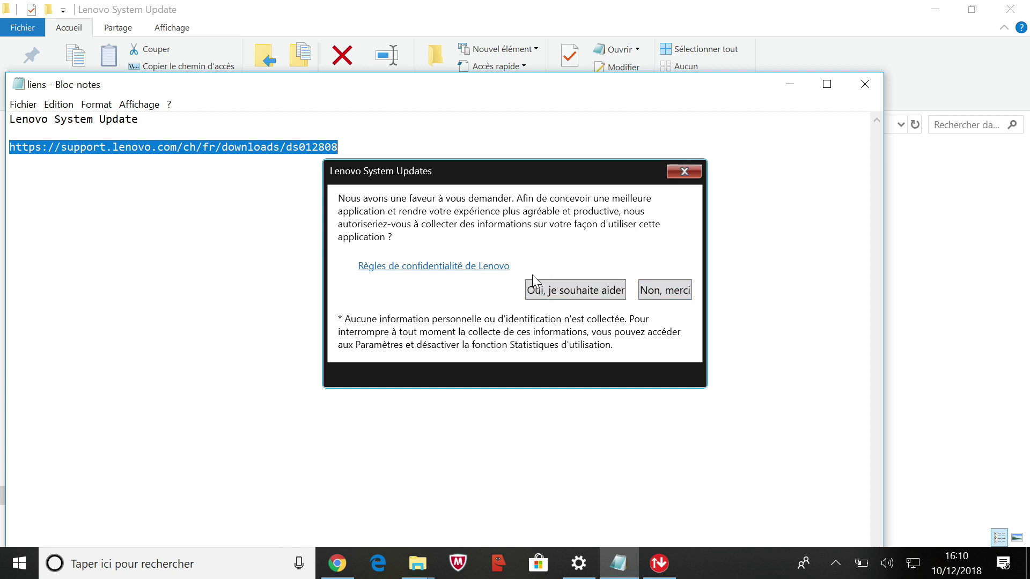
# Step: Agree to usage data collection, then search for new updates and accept the licence terms for all future modules
pyautogui.click(558, 294)
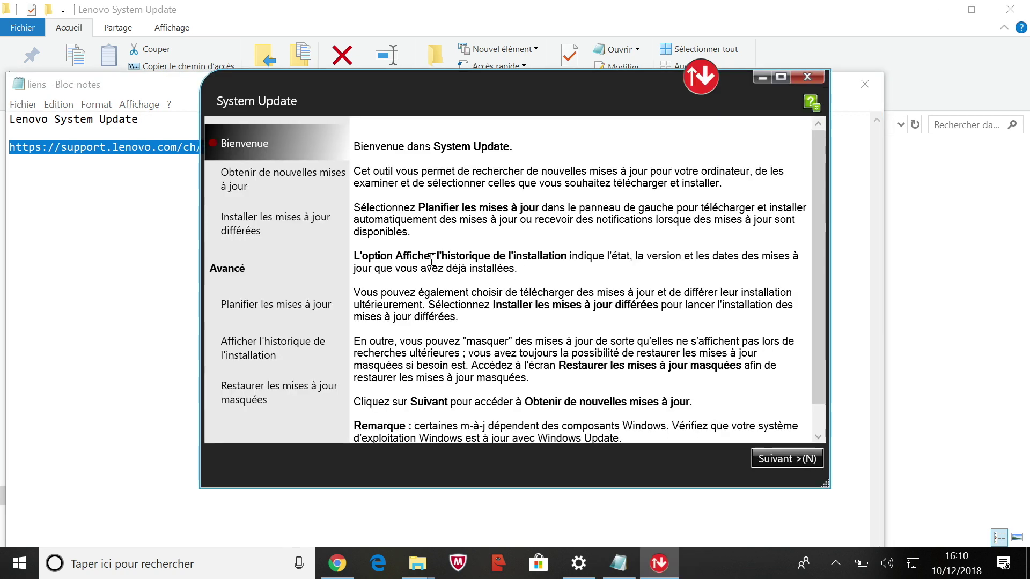
pyautogui.click(785, 457)
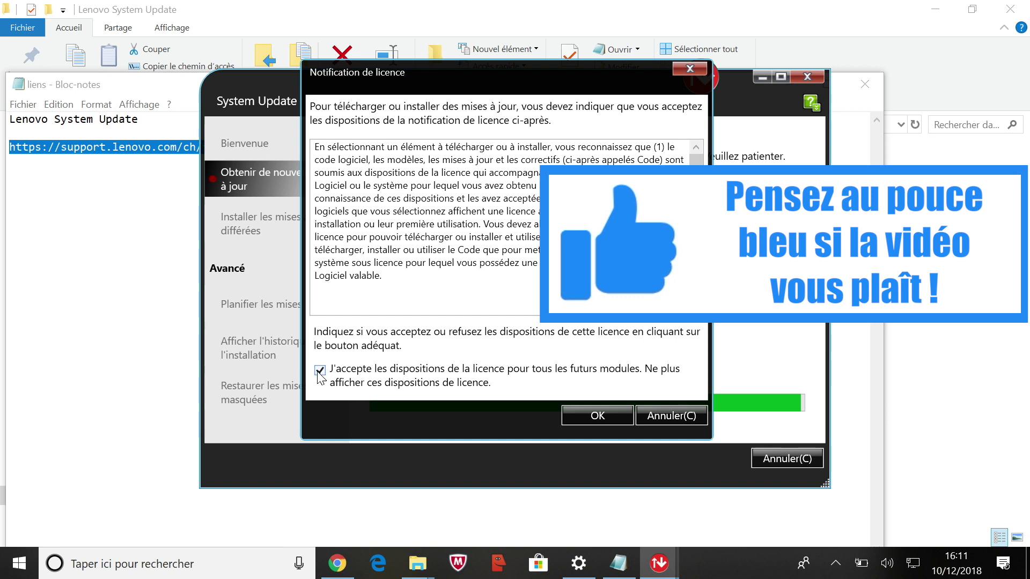
pyautogui.click(584, 417)
# Step: Review the critical, recommended and optional update lists offered for the computer
pyautogui.click(513, 170)
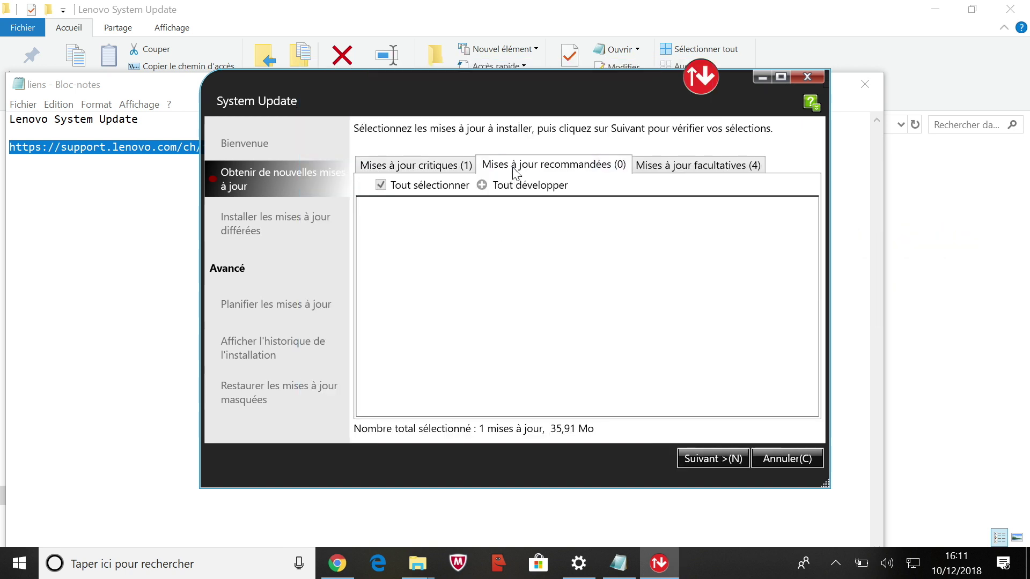
pyautogui.click(676, 170)
pyautogui.click(408, 170)
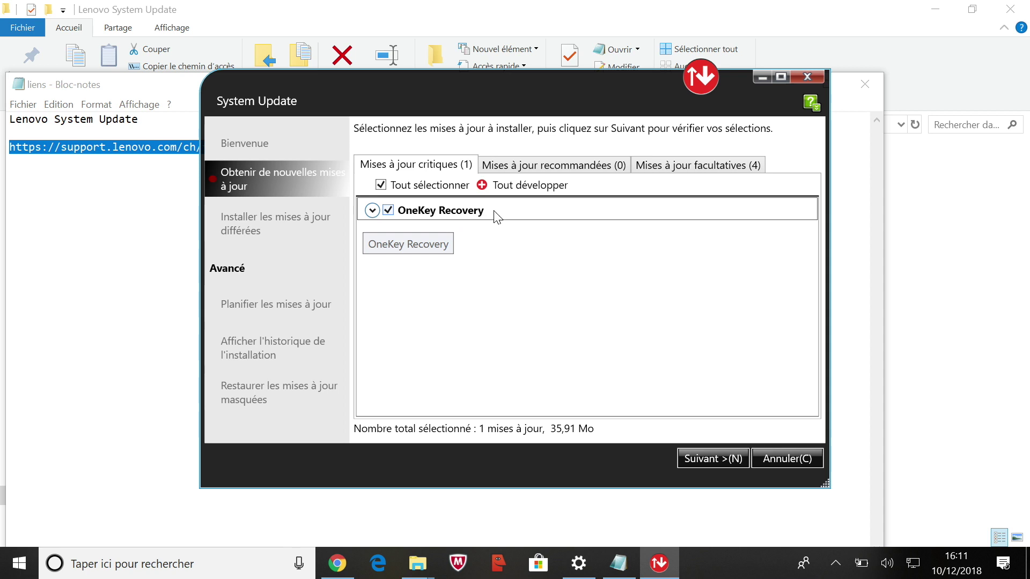
pyautogui.click(542, 167)
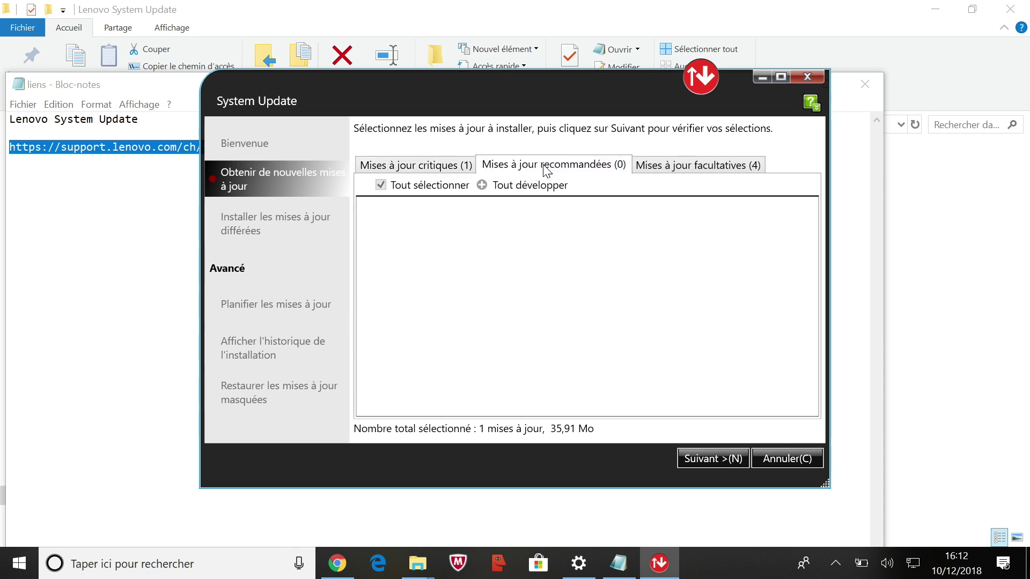
pyautogui.click(699, 164)
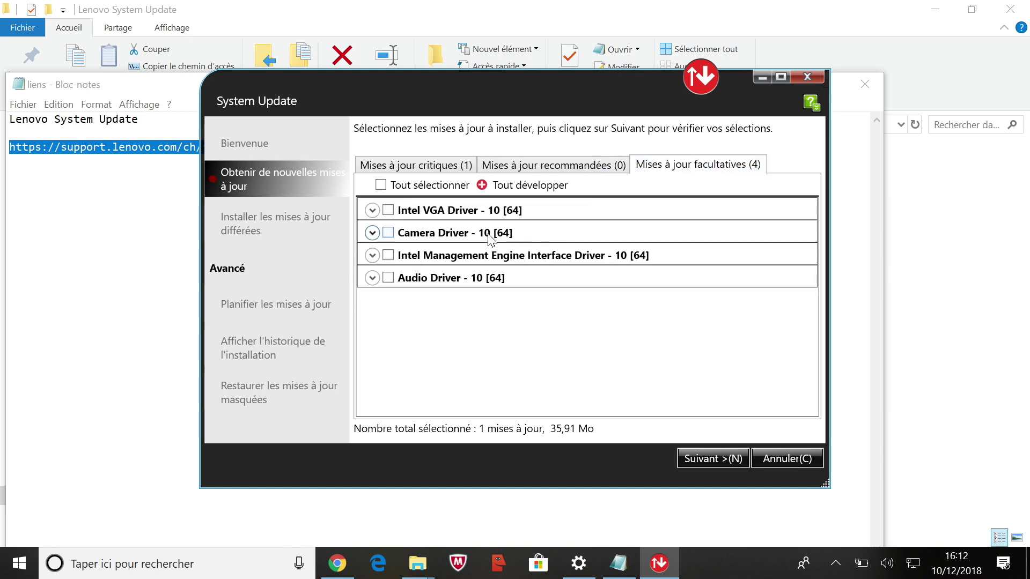
# Step: Examine the installed and available version details of the optional Intel VGA, Camera, Audio and Intel Management Engine Interface drivers
pyautogui.click(372, 210)
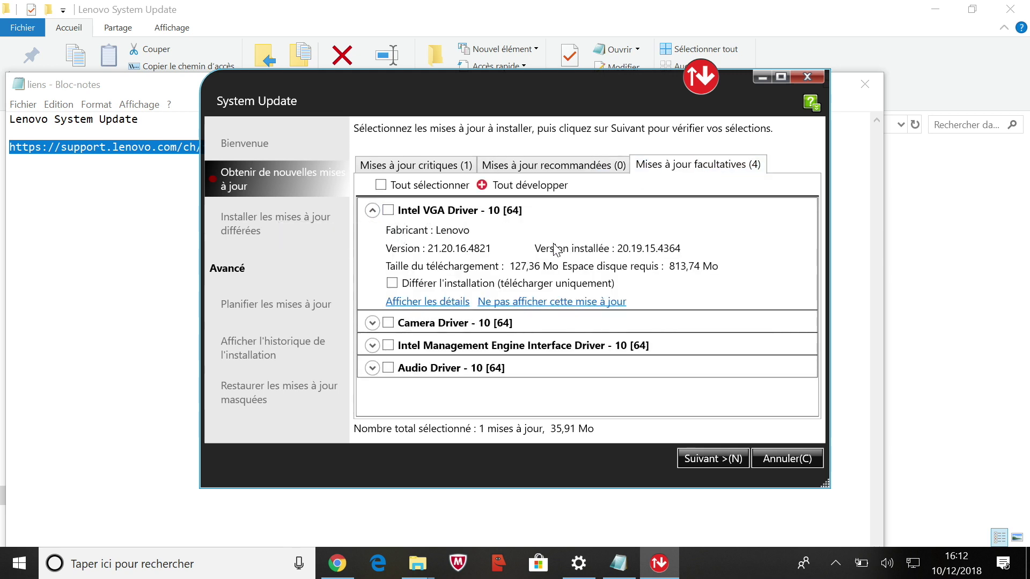
pyautogui.click(372, 322)
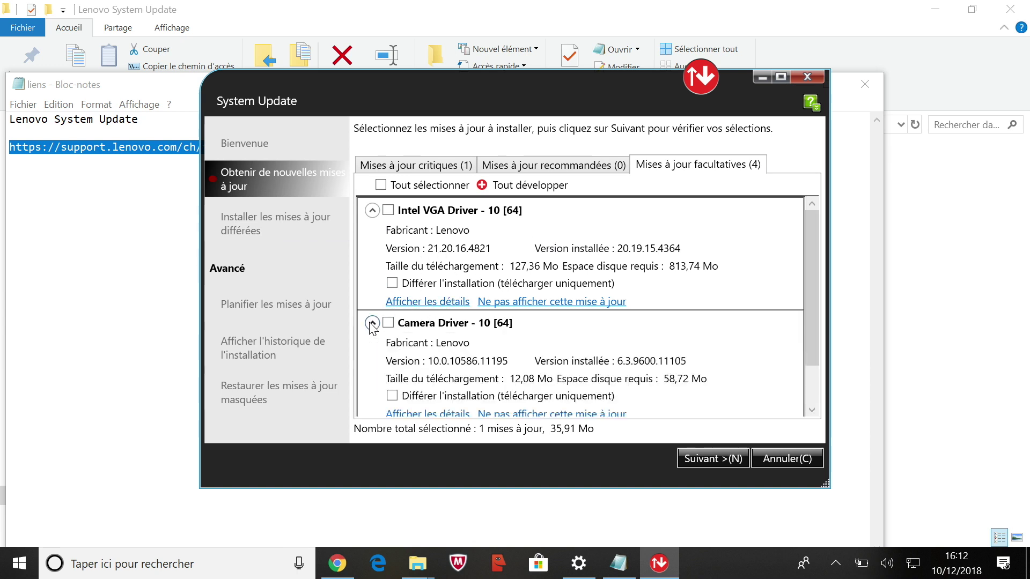
pyautogui.scroll(-1, 429, 311)
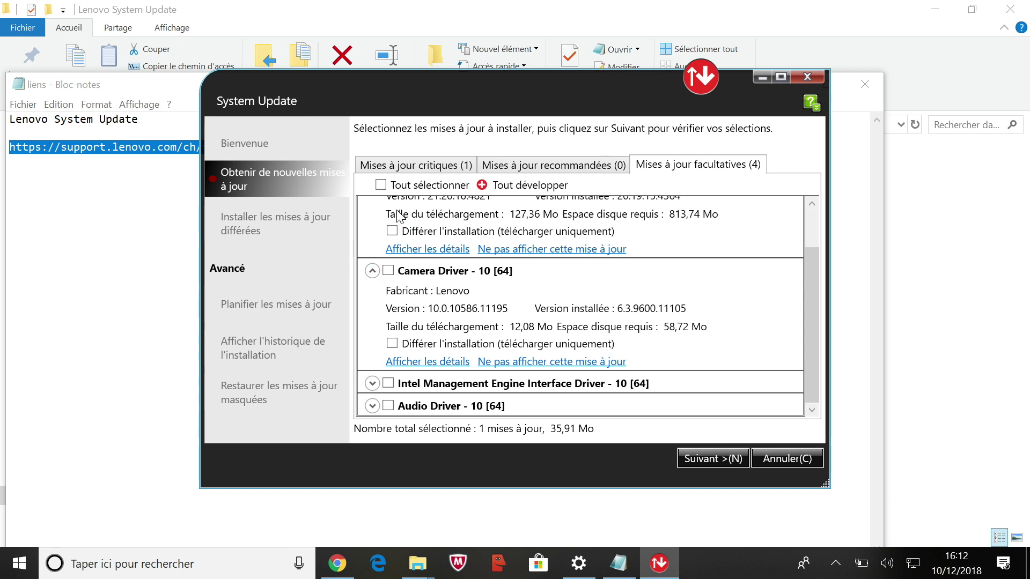
pyautogui.click(372, 270)
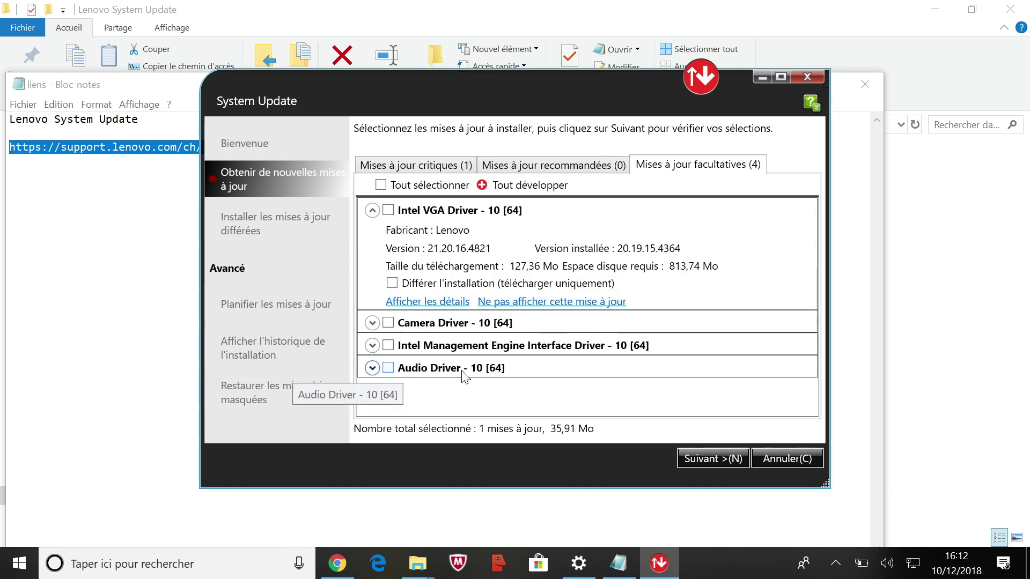
pyautogui.click(372, 368)
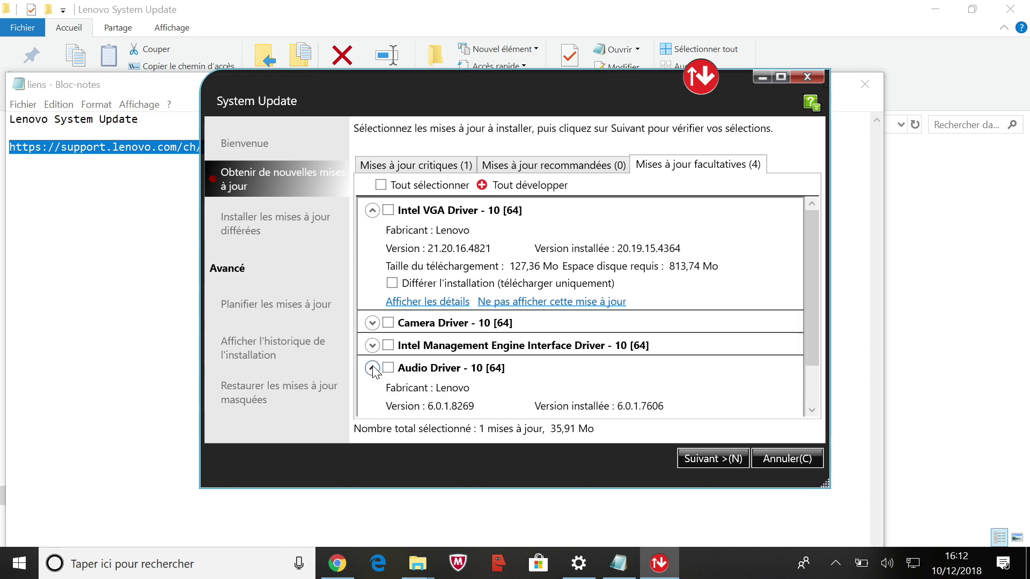
pyautogui.click(371, 345)
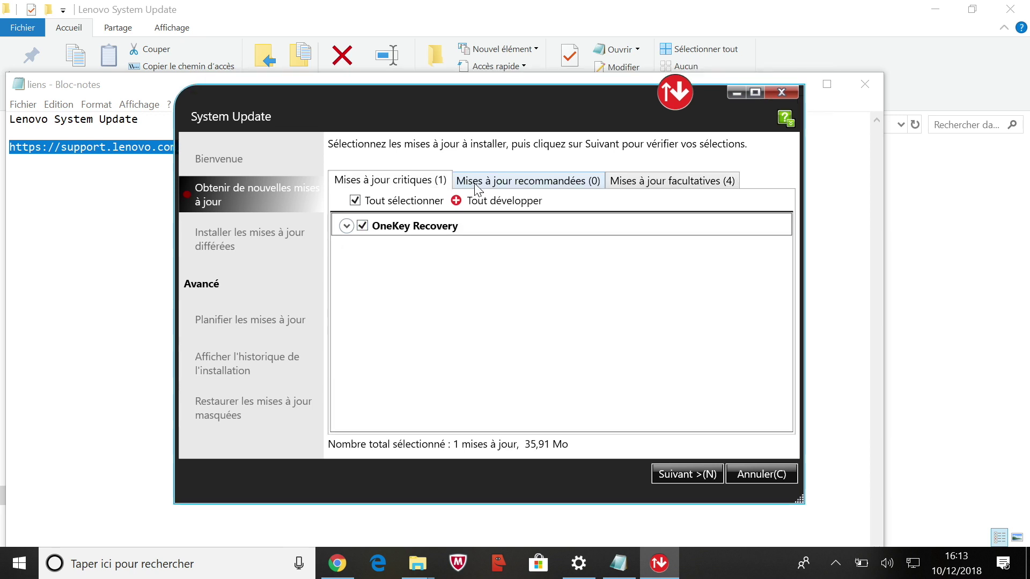
# Step: Recheck the update categories, then download and install only the critical OneKey Recovery update
pyautogui.click(486, 182)
pyautogui.click(636, 183)
pyautogui.click(420, 181)
pyautogui.click(693, 477)
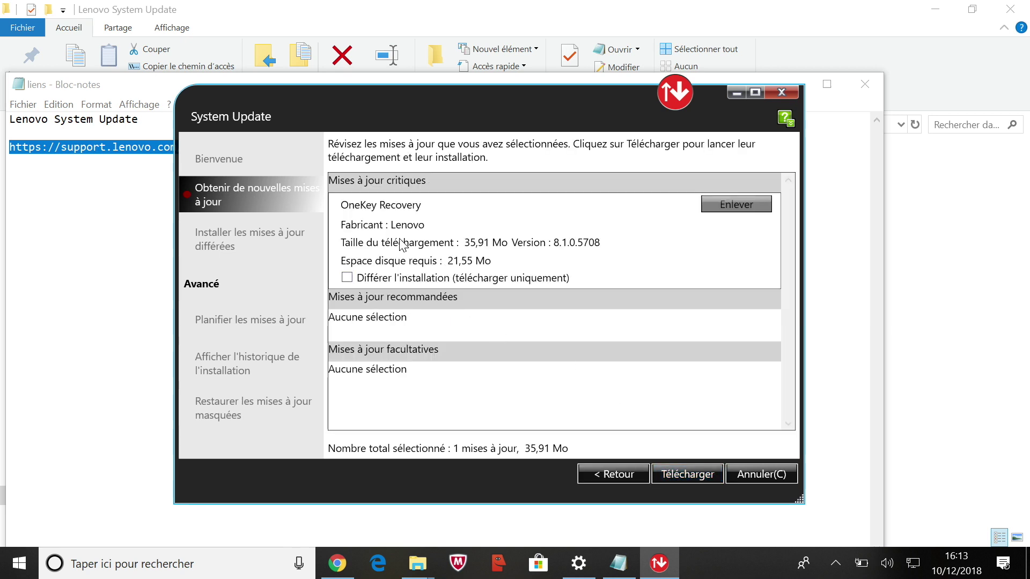
pyautogui.click(694, 475)
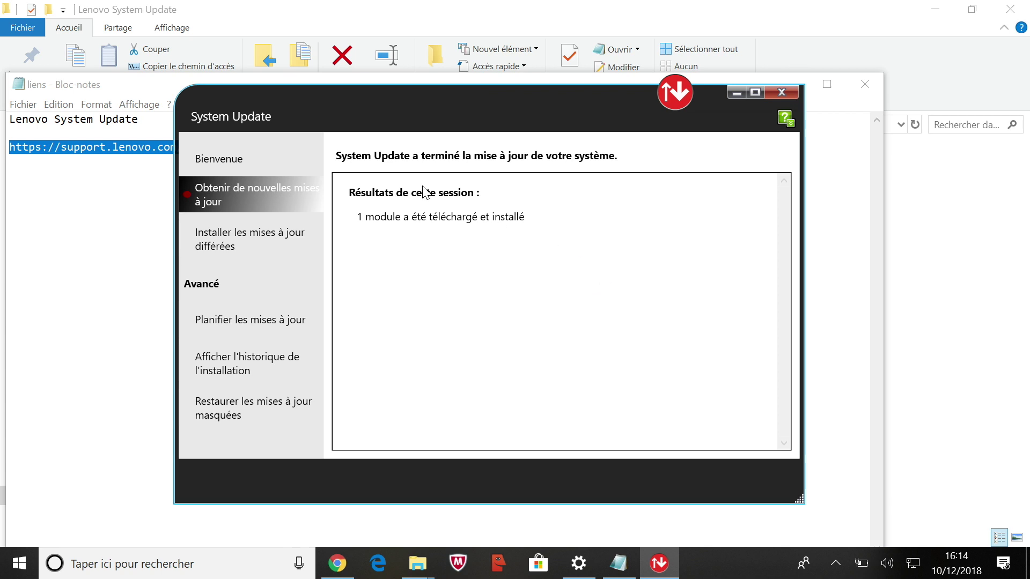
# Step: Check the deferred updates page for pending installations, then return to the System Update welcome page
pyautogui.click(202, 218)
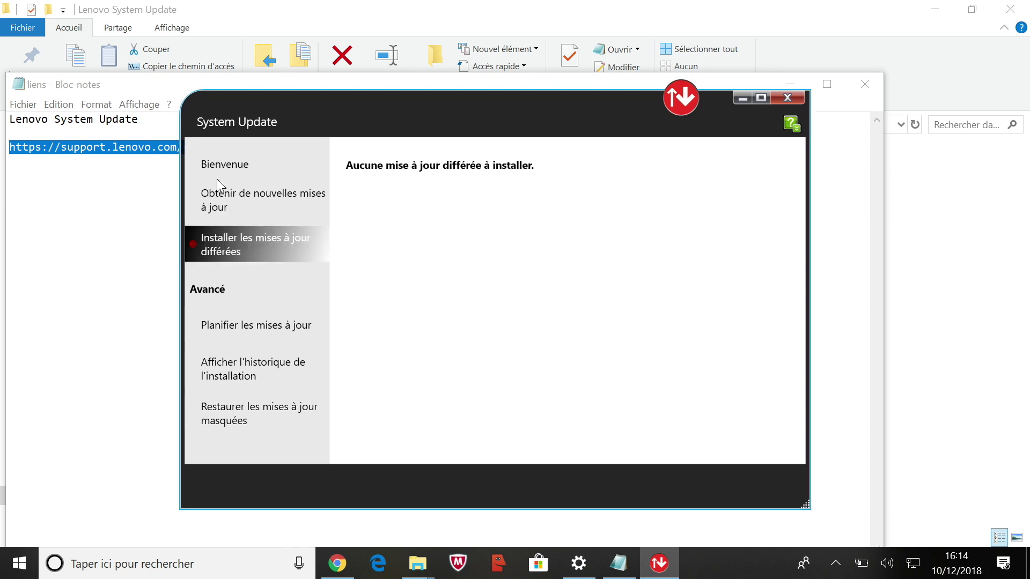
pyautogui.click(223, 166)
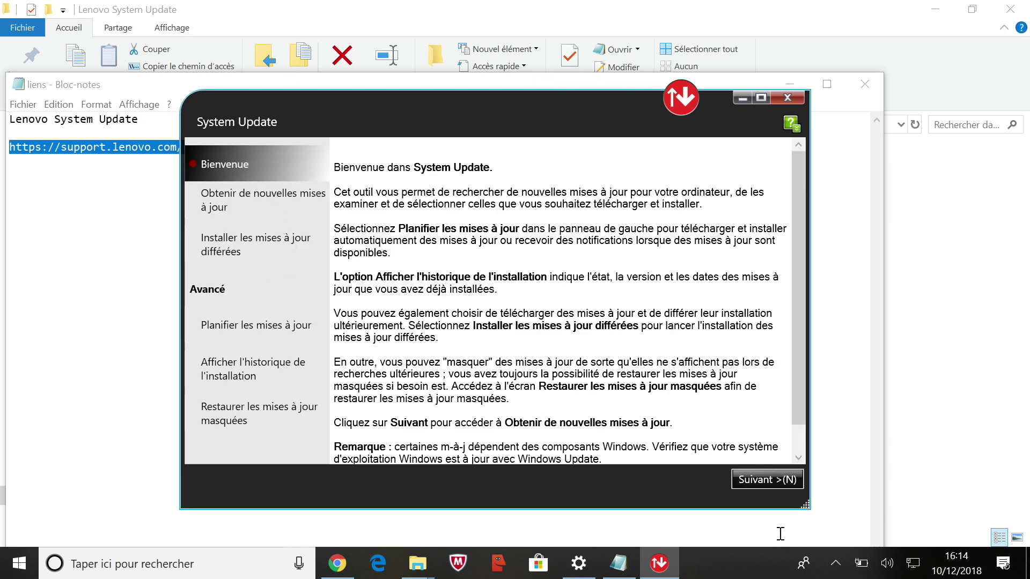
# Step: Search for new updates again and check the critical, recommended and optional categories for any updates still available
pyautogui.click(746, 478)
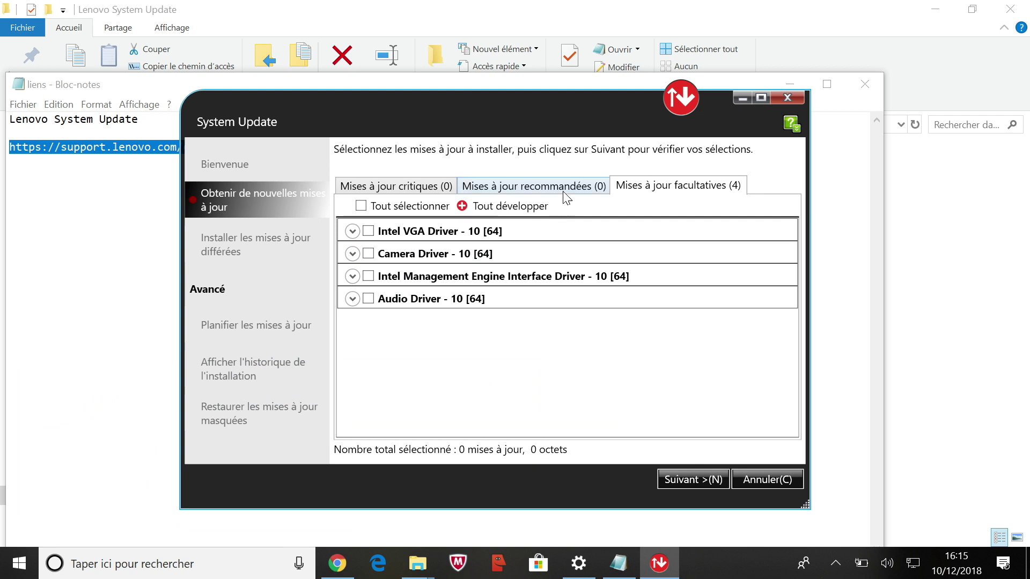
pyautogui.click(534, 188)
pyautogui.click(395, 189)
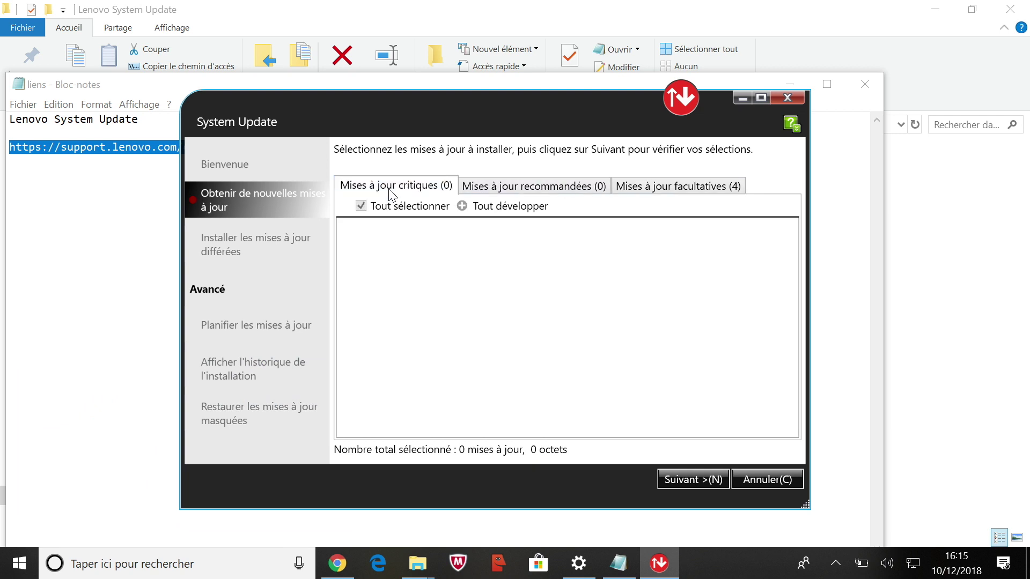
pyautogui.click(515, 187)
pyautogui.click(679, 189)
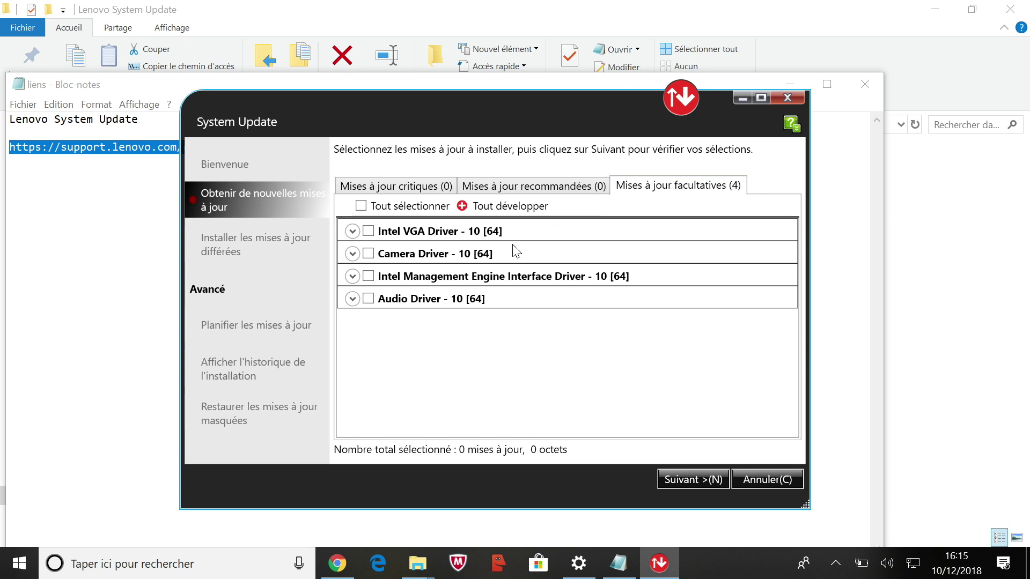
pyautogui.click(514, 187)
pyautogui.click(643, 187)
pyautogui.click(531, 187)
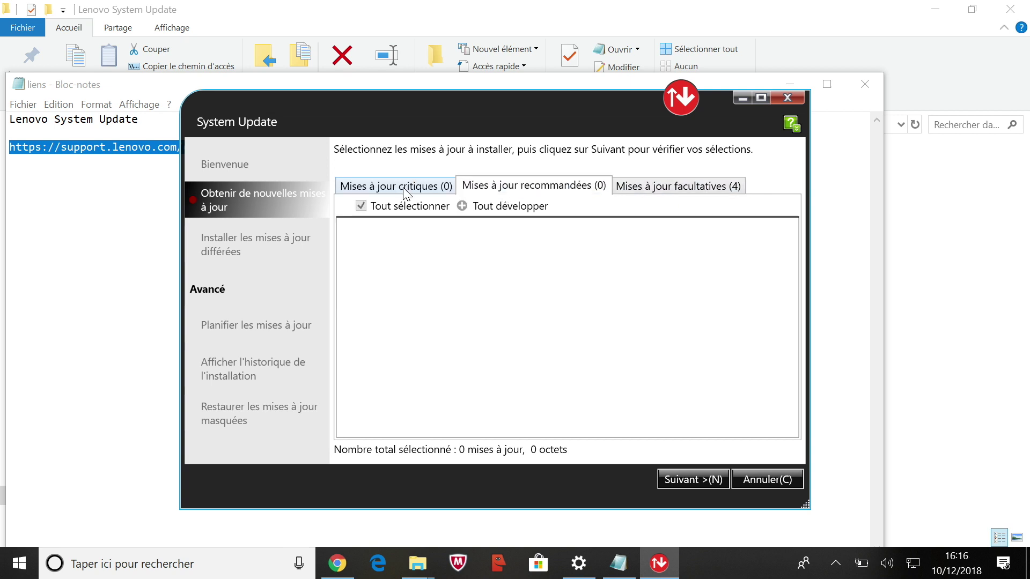
pyautogui.click(406, 188)
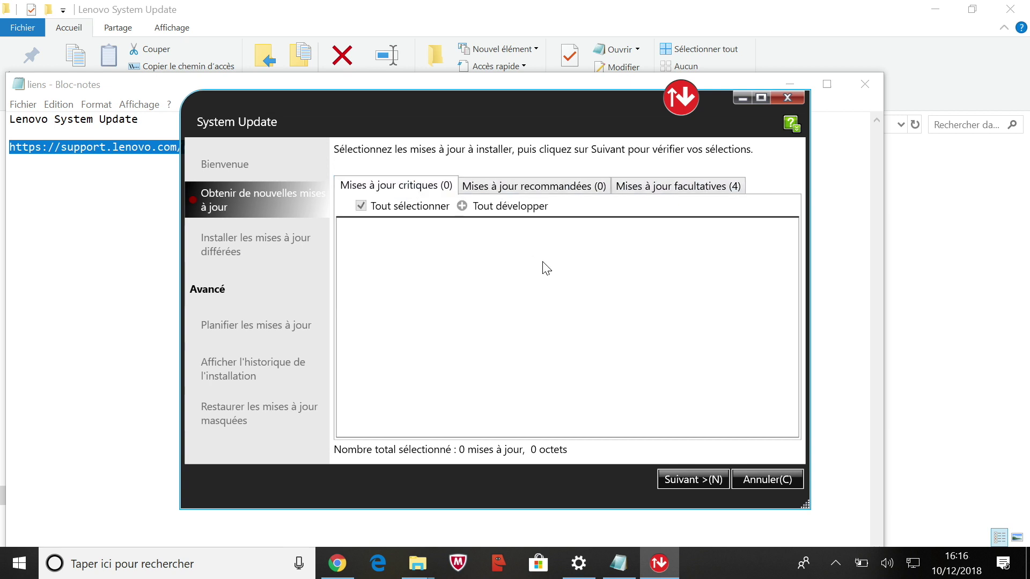
pyautogui.click(543, 192)
pyautogui.click(639, 192)
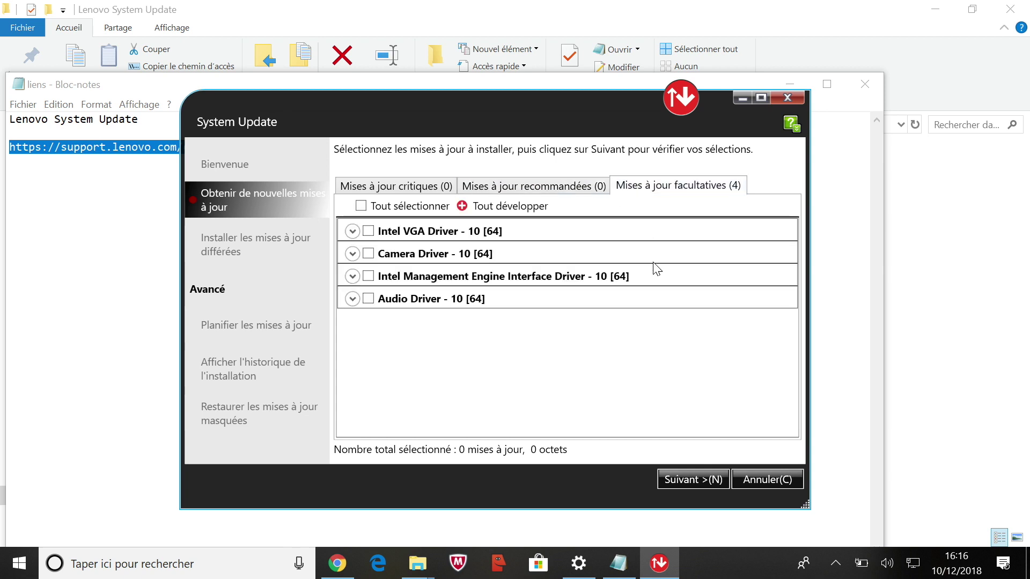